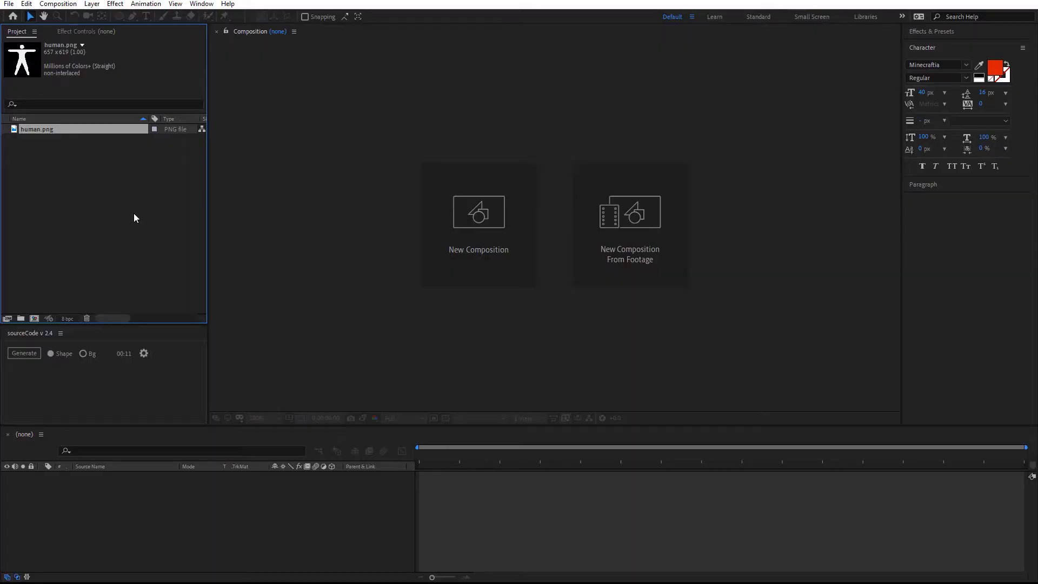
# Step: Create a composition from human.png and briefly toggle the transparency checkerboard
pyautogui.moveTo(65, 131); pyautogui.dragTo(35, 319)
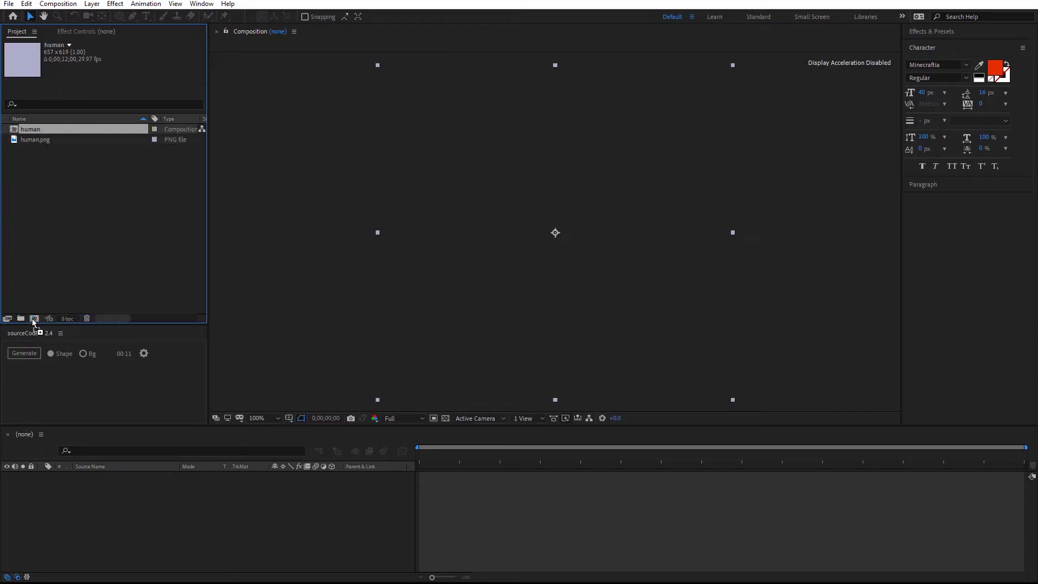
pyautogui.click(444, 419)
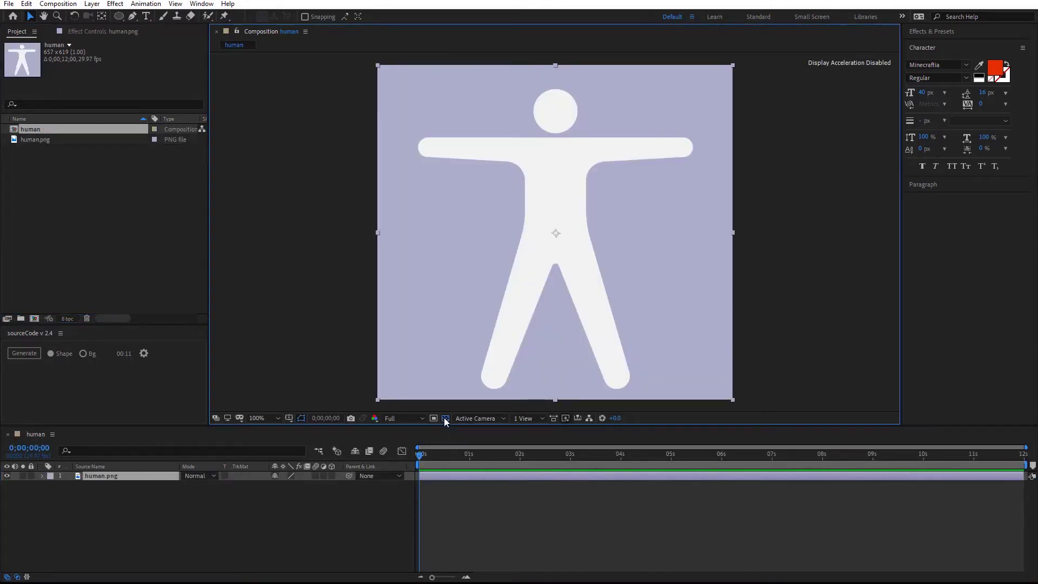
pyautogui.click(444, 419)
# Step: Add a text layer reading 'x/-' to the composition
pyautogui.rightClick(349, 507)
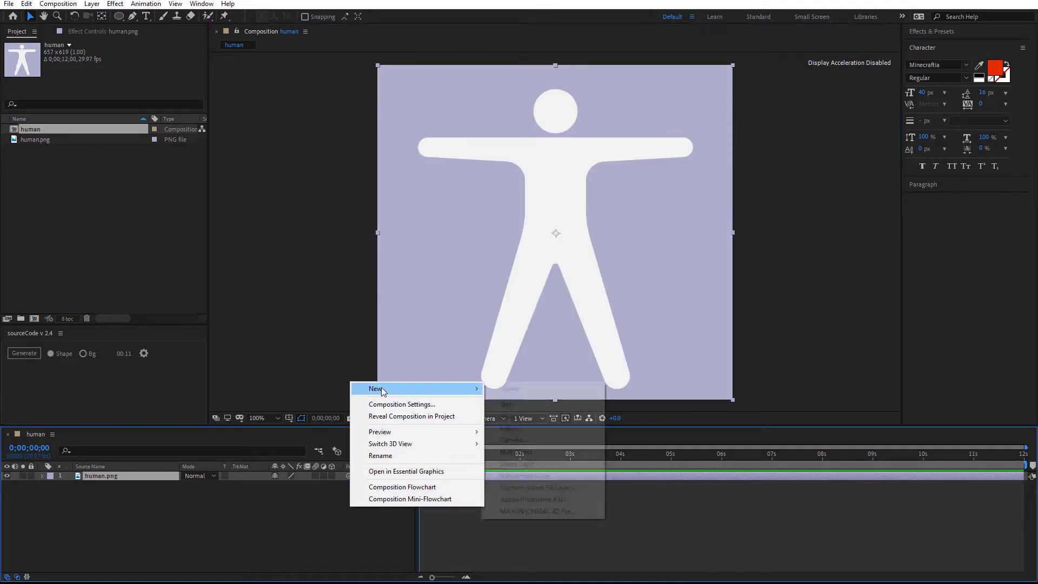
pyautogui.moveTo(387, 389)
pyautogui.click(529, 404)
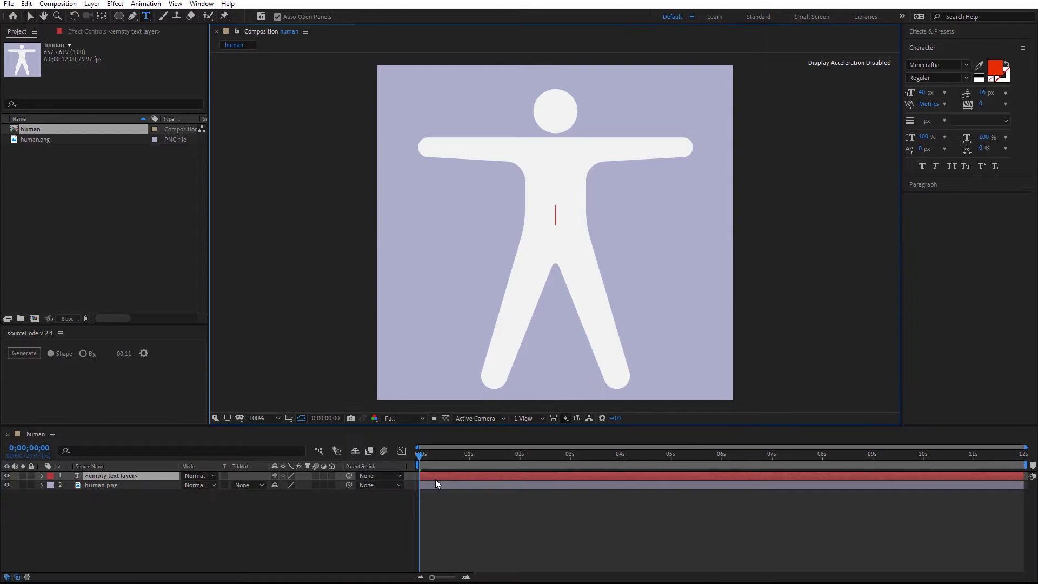
pyautogui.write('x/-')
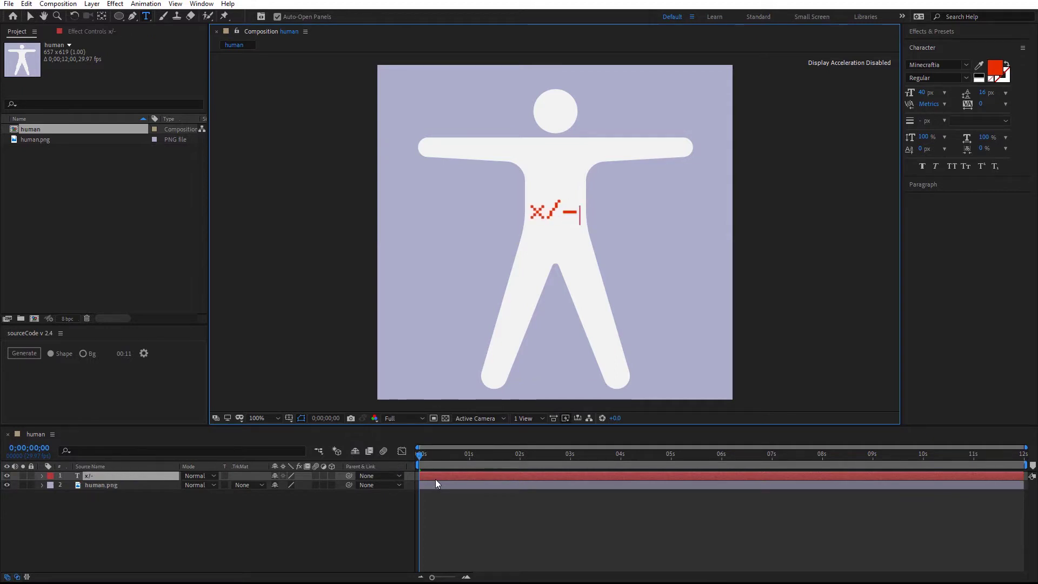
pyautogui.press('Escape')
# Step: Style the x/- text at 13 px in Minecraftia with blue fill 0026E6
pyautogui.click(923, 94)
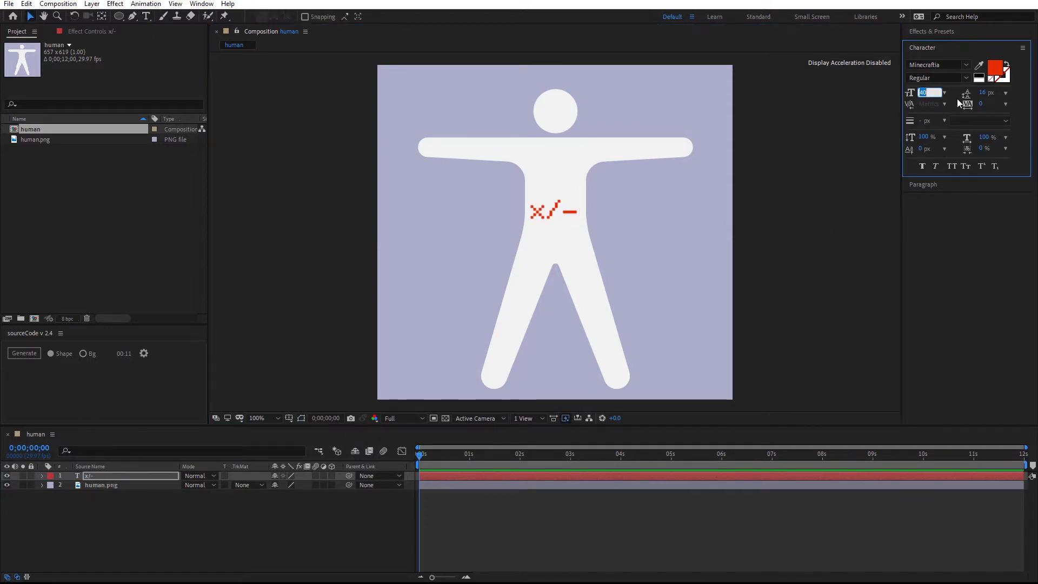
pyautogui.write('13')
pyautogui.press('Return')
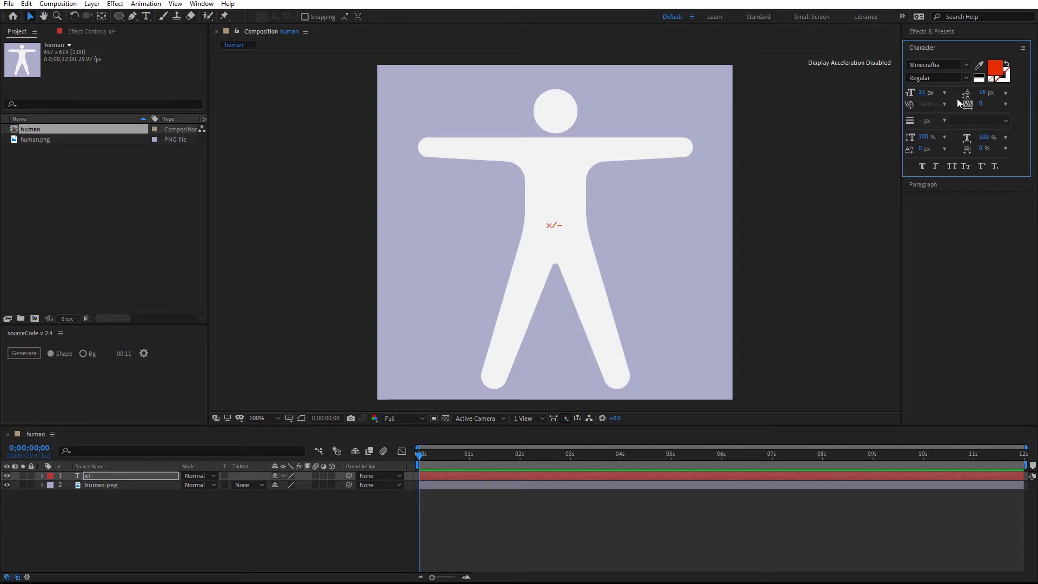
pyautogui.click(966, 65)
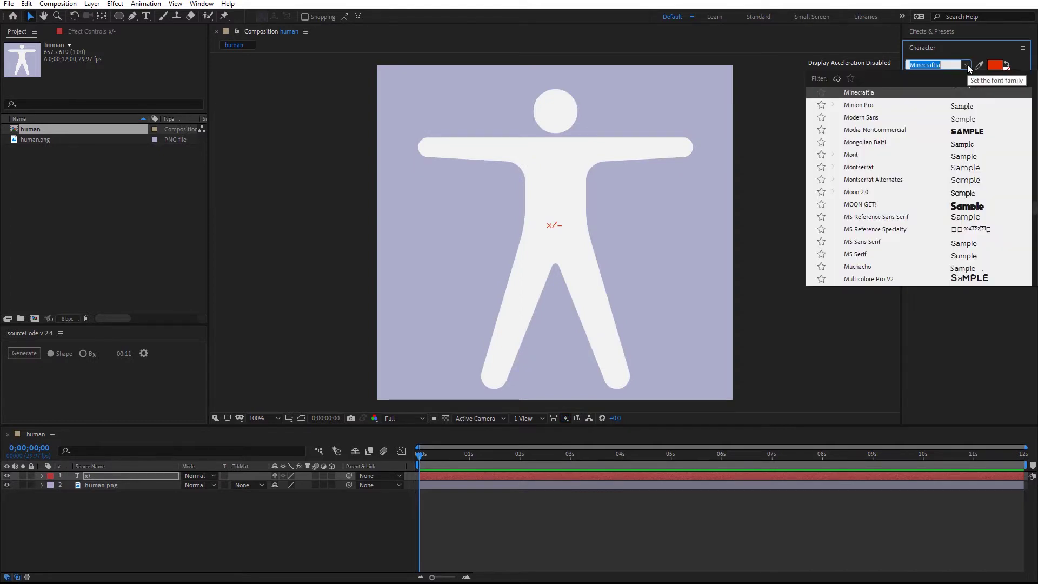
pyautogui.click(966, 65)
pyautogui.click(994, 67)
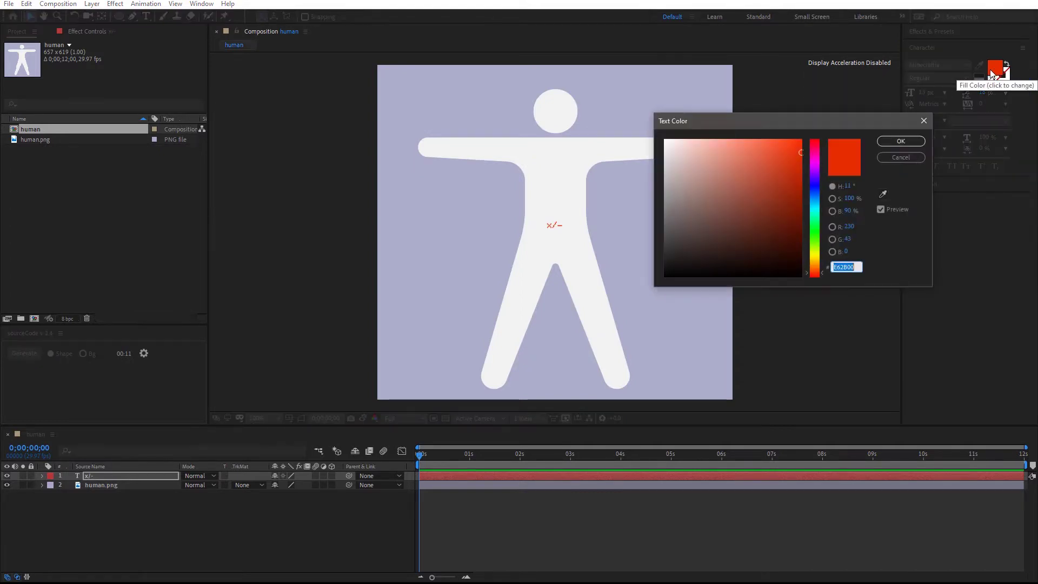
pyautogui.click(814, 189)
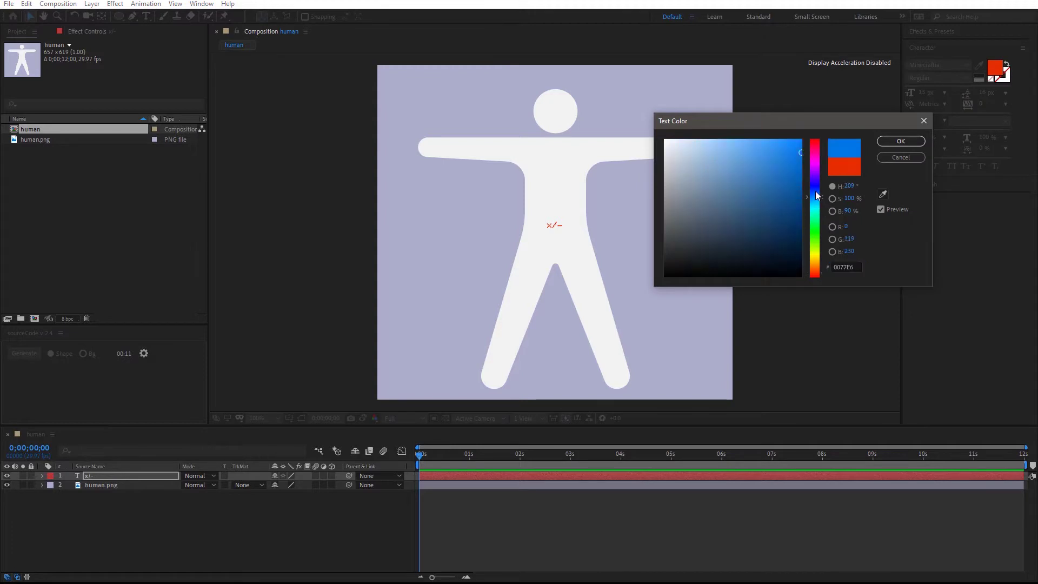
pyautogui.click(890, 142)
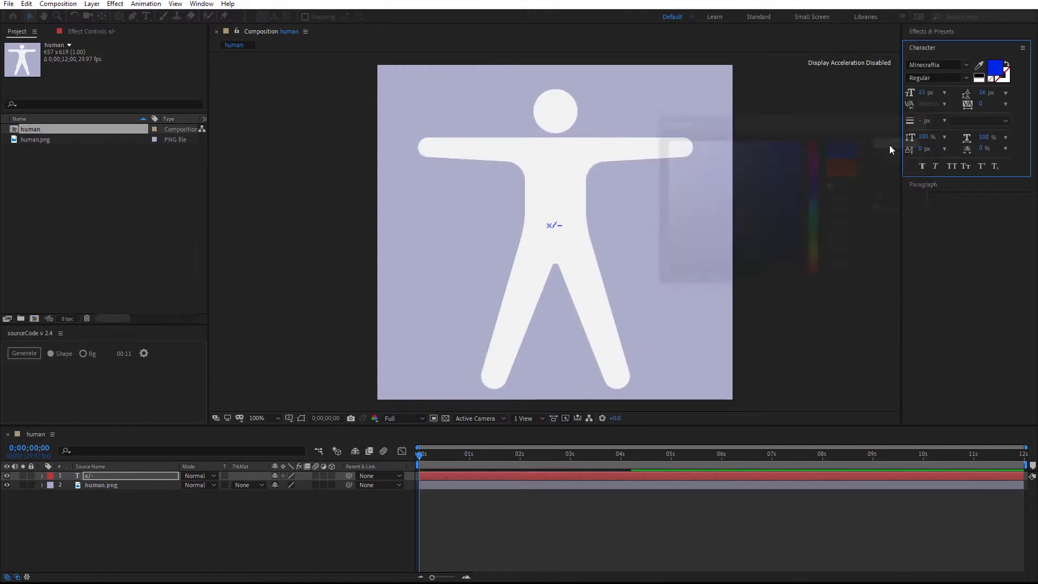
pyautogui.click(142, 475)
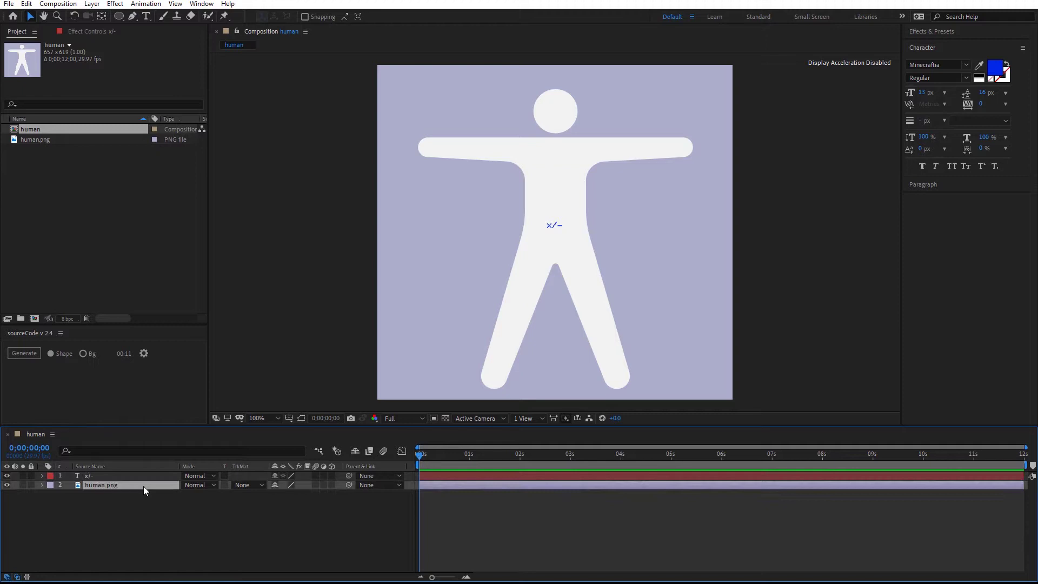
# Step: Move the playhead to about 0;00;04;29 and add a layer marker there
pyautogui.click(143, 486)
pyautogui.moveTo(423, 455); pyautogui.dragTo(673, 470)
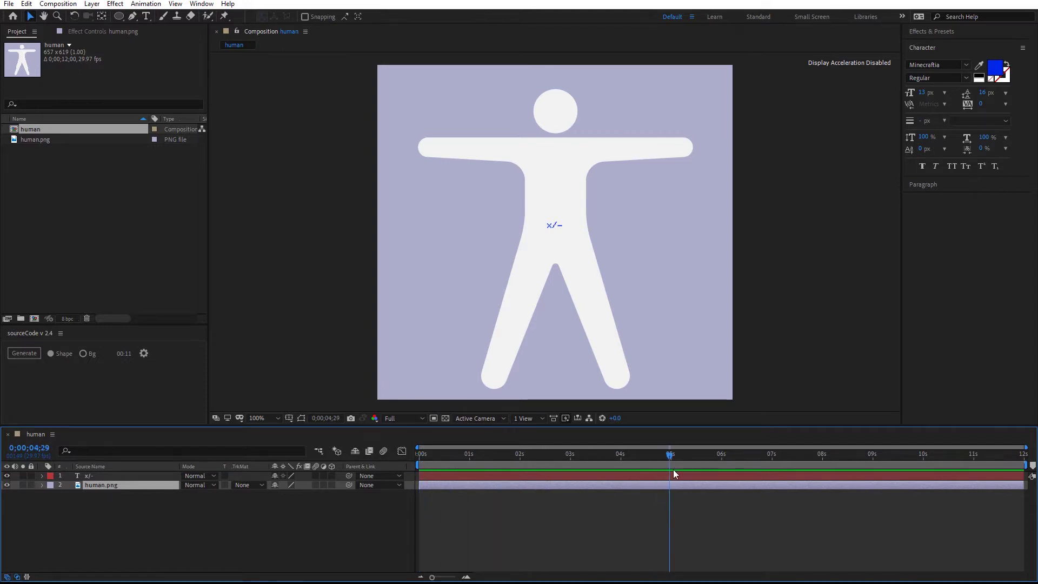
pyautogui.click(648, 520)
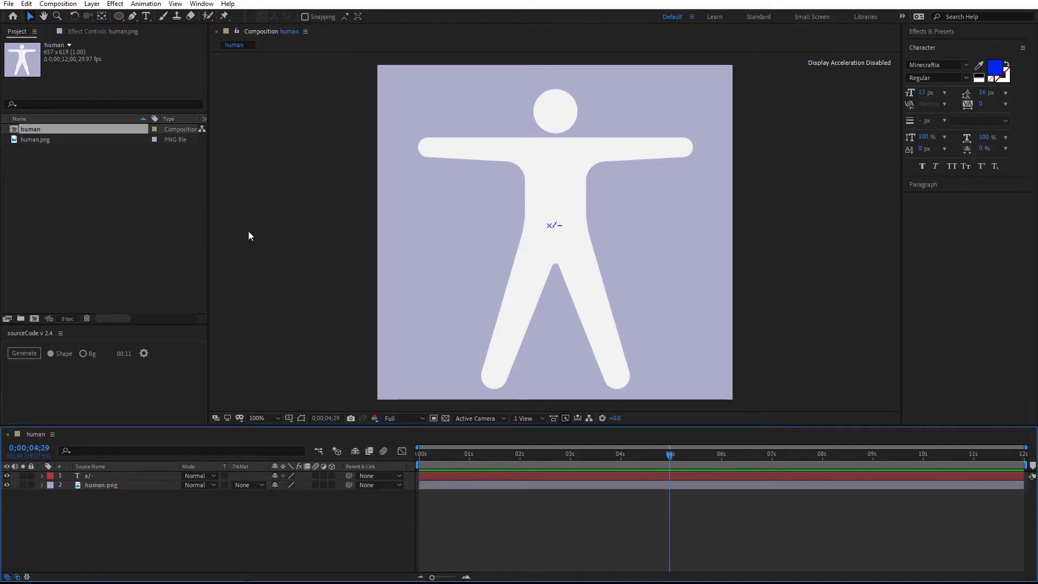
pyautogui.click(92, 4)
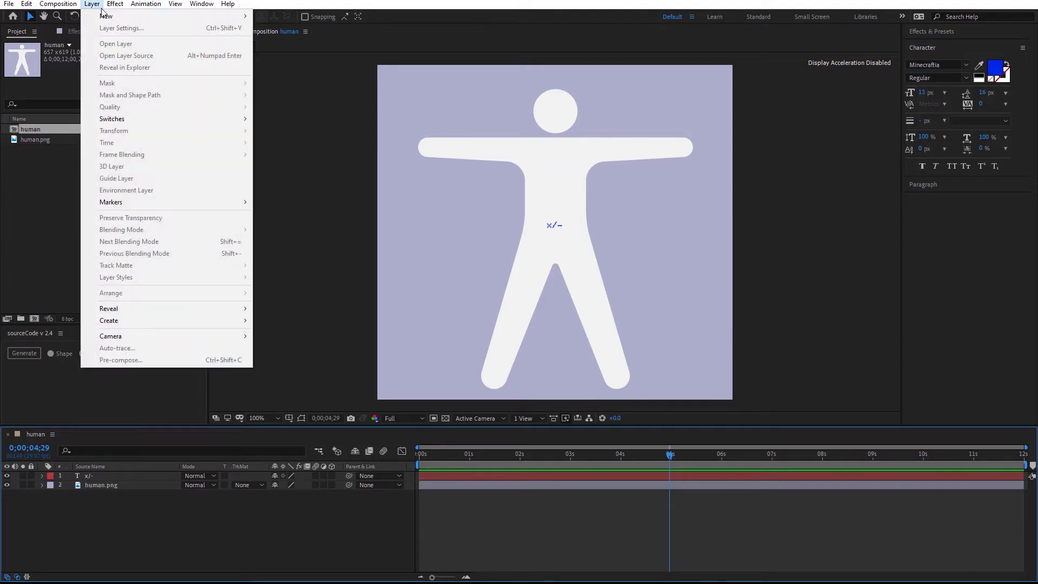
pyautogui.moveTo(206, 207)
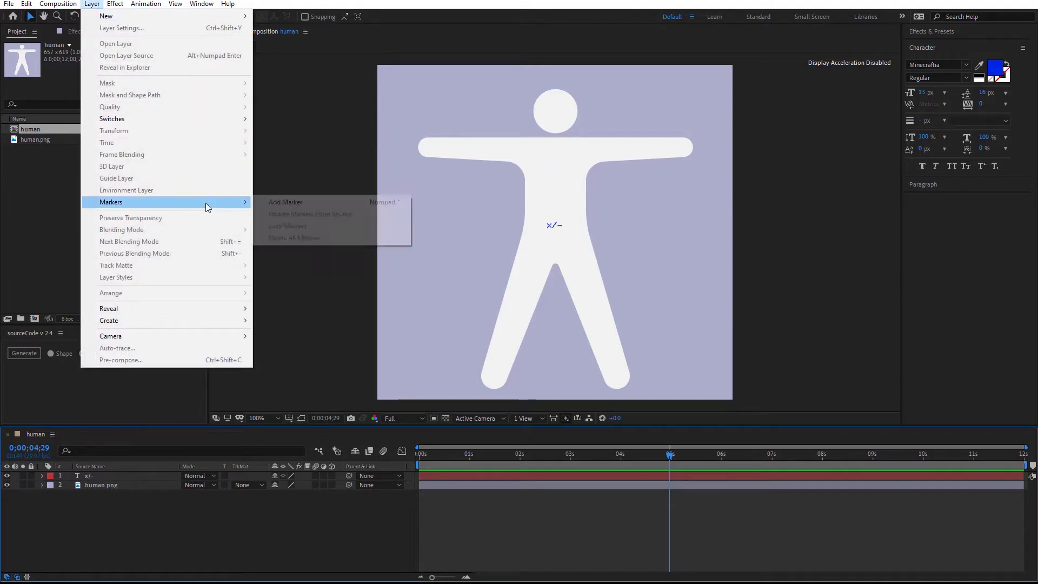
pyautogui.click(320, 202)
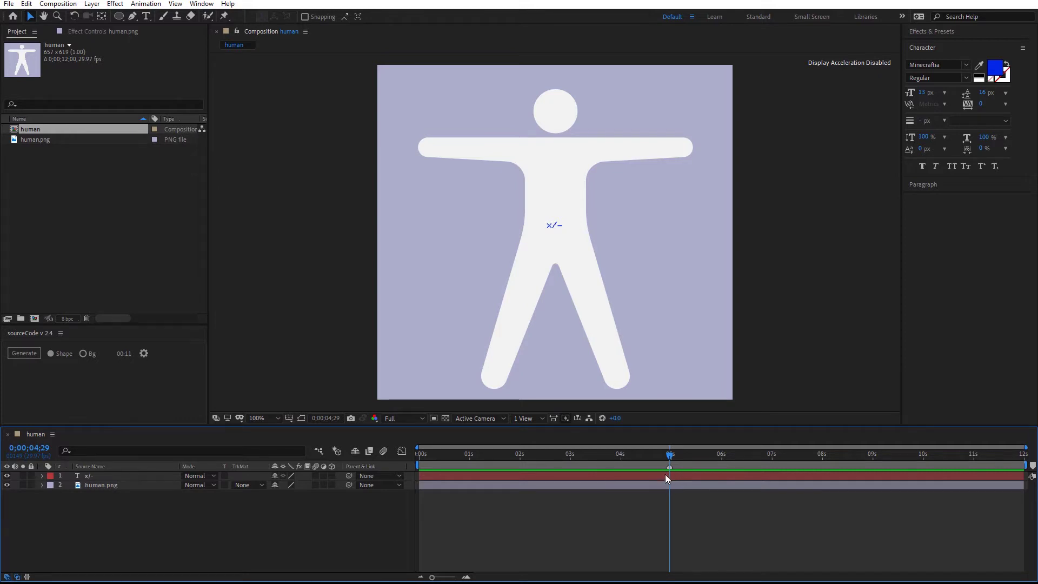
# Step: Generate a Shape-mode sourceCode conversion and play back the resulting Main Comp 1
pyautogui.click(48, 354)
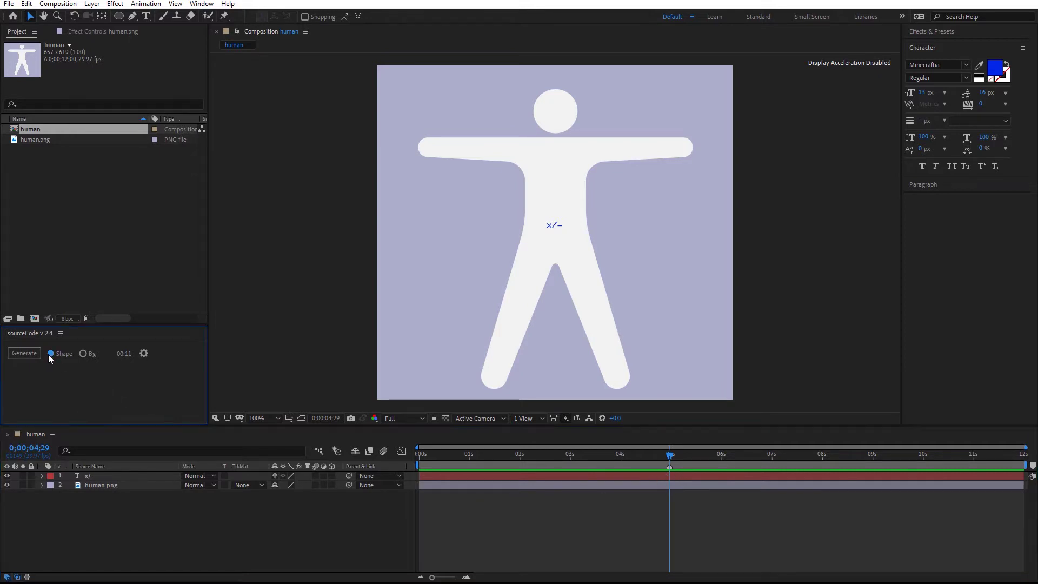
pyautogui.click(24, 354)
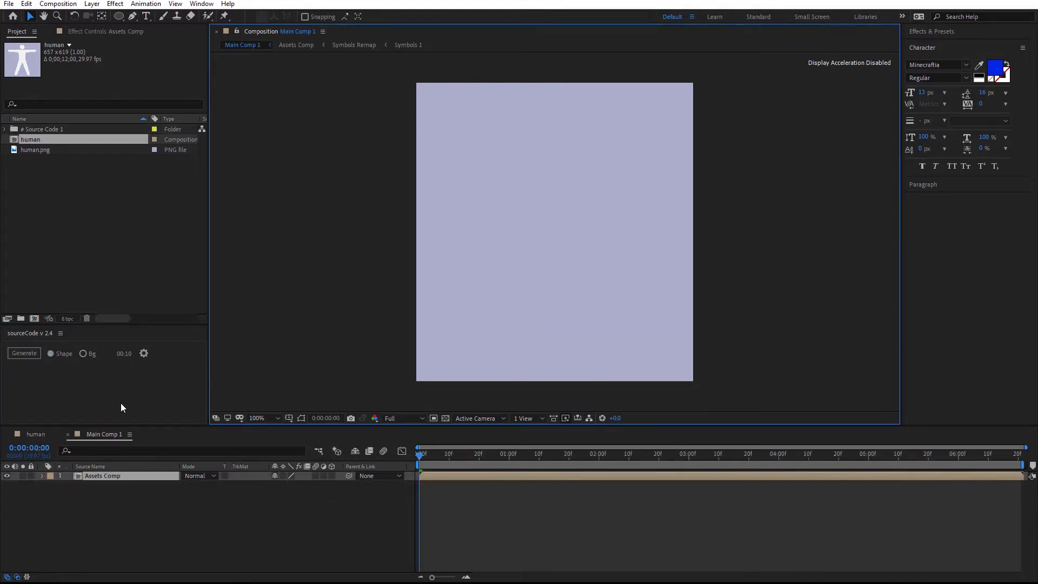
pyautogui.click(407, 465)
pyautogui.press('space')
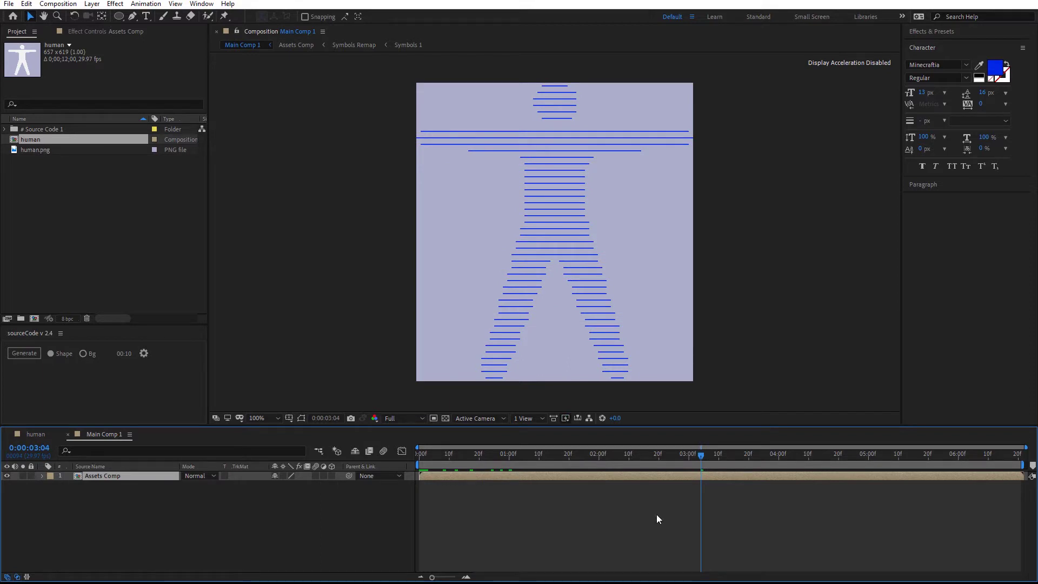
# Step: Add an Inner Shadow to human.png: size 44, distance 35, 186° angle, 39% opacity
pyautogui.click(31, 436)
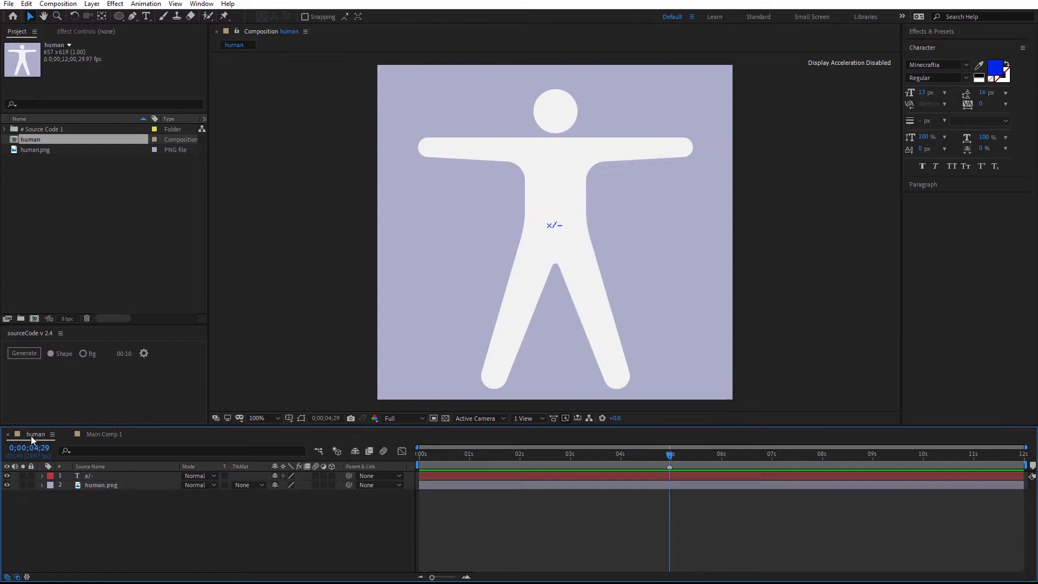
pyautogui.rightClick(134, 489)
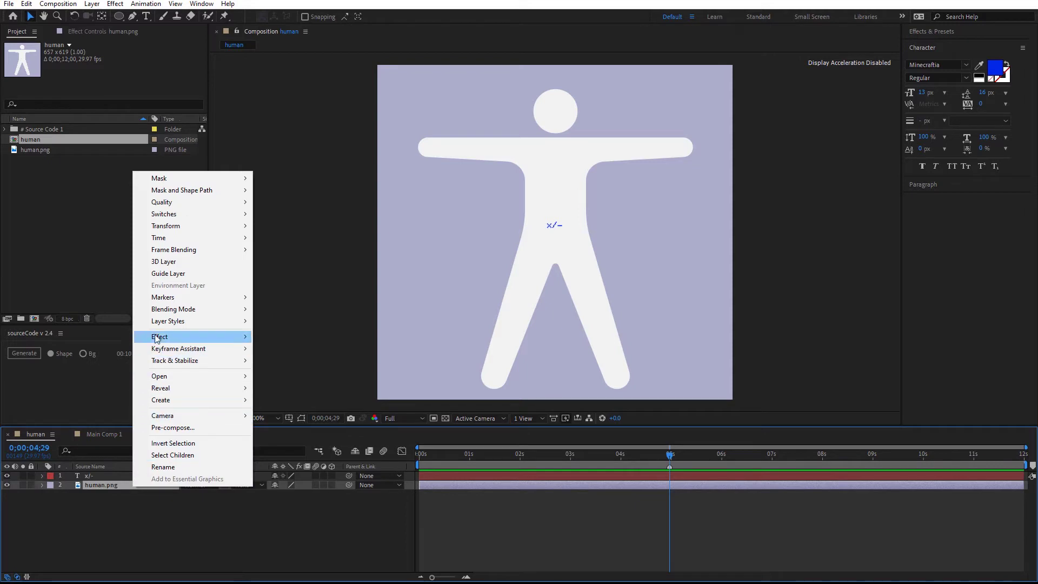
pyautogui.moveTo(176, 324)
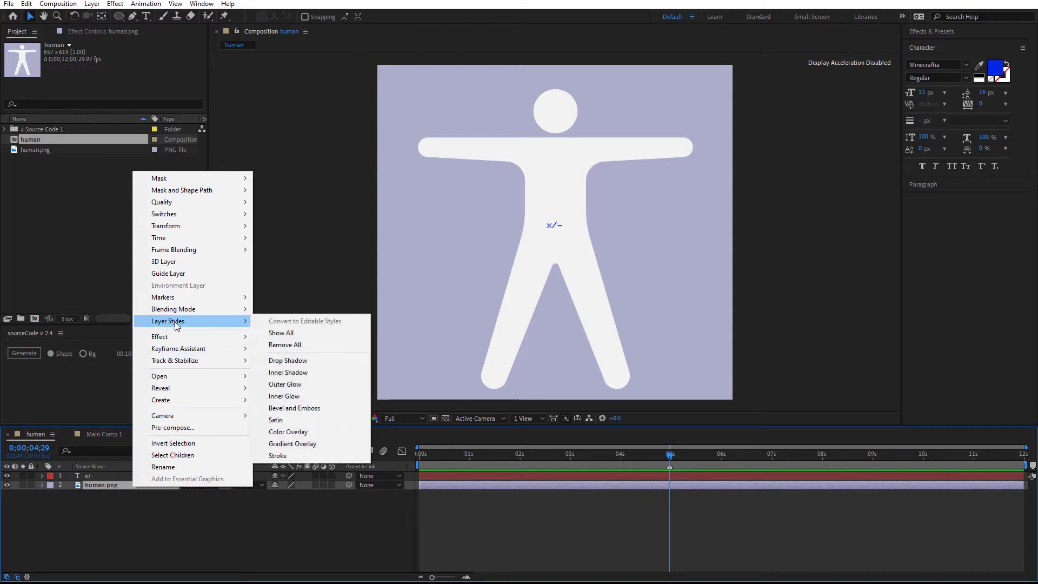
pyautogui.click(316, 375)
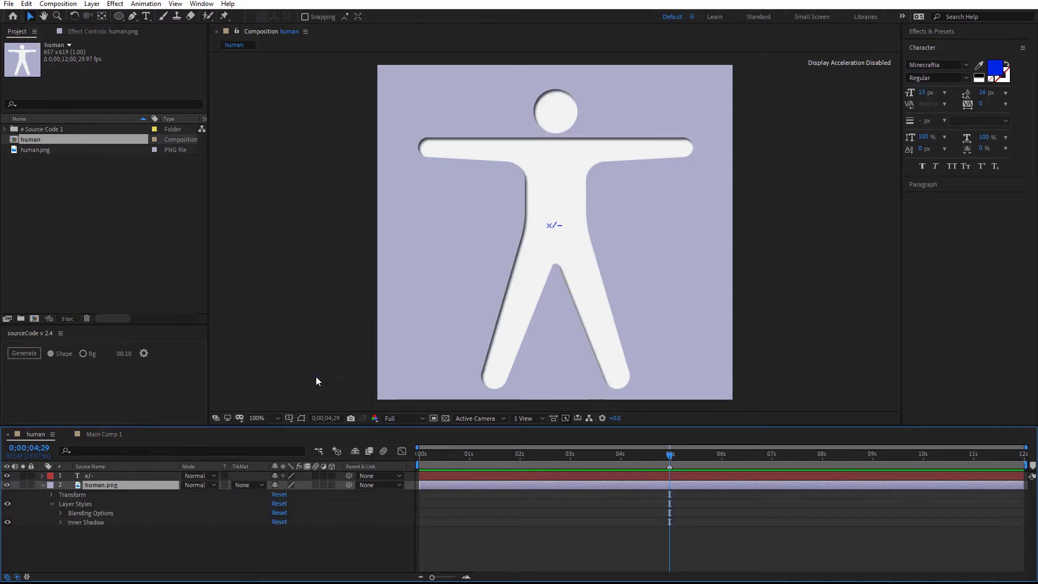
pyautogui.click(60, 522)
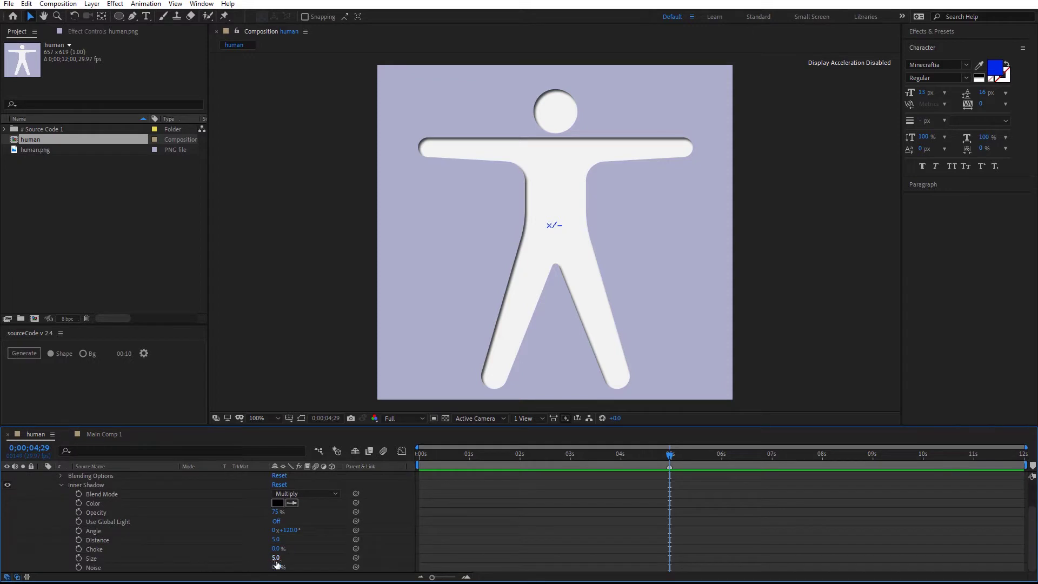
pyautogui.moveTo(277, 557)
pyautogui.mouseDown()
pyautogui.moveTo(300, 530)
pyautogui.moveTo(326, 529)
pyautogui.mouseUp()
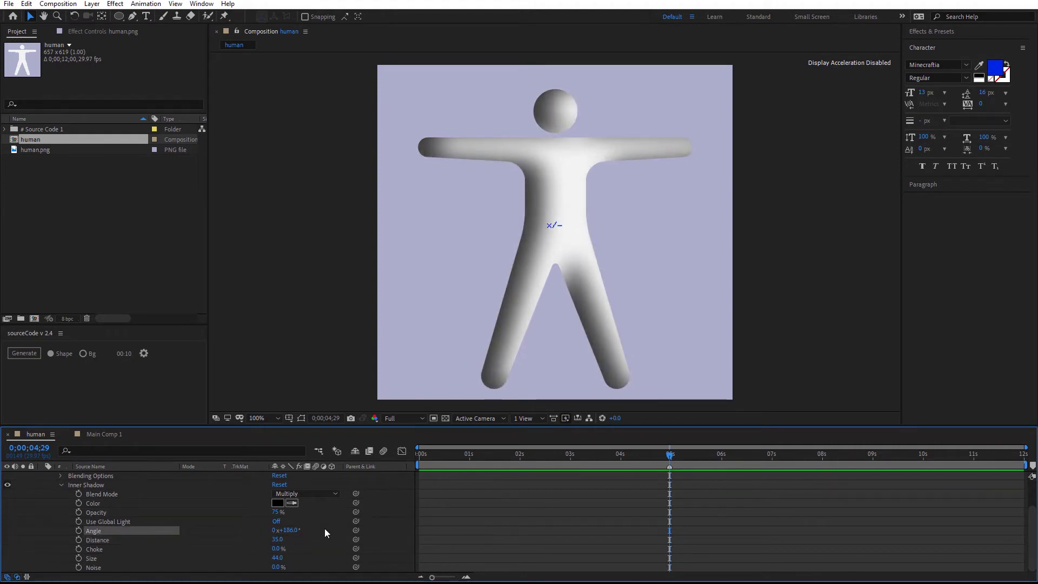
pyautogui.moveTo(277, 511)
pyautogui.mouseDown()
pyautogui.moveTo(311, 513)
pyautogui.moveTo(286, 518)
pyautogui.mouseUp()
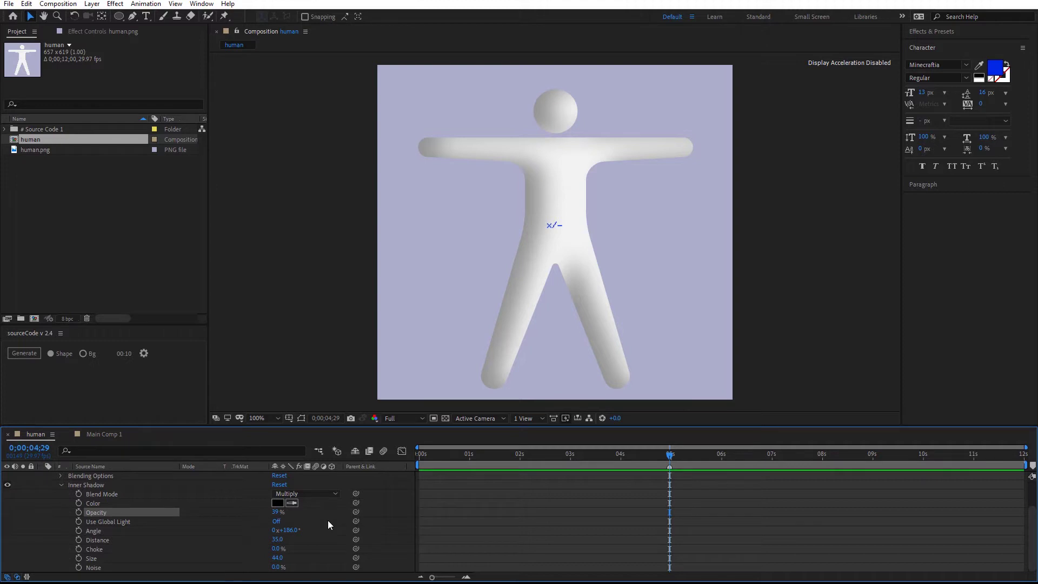
pyautogui.scroll(3, 328, 520)
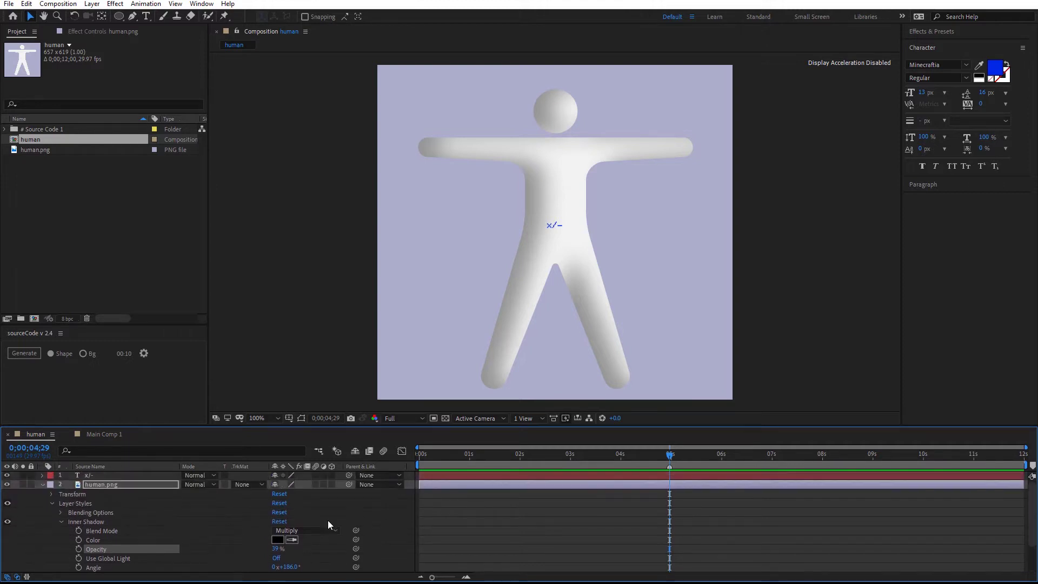
# Step: Regenerate the sourceCode pattern from the shaded figure and scrub to preview it
pyautogui.click(43, 484)
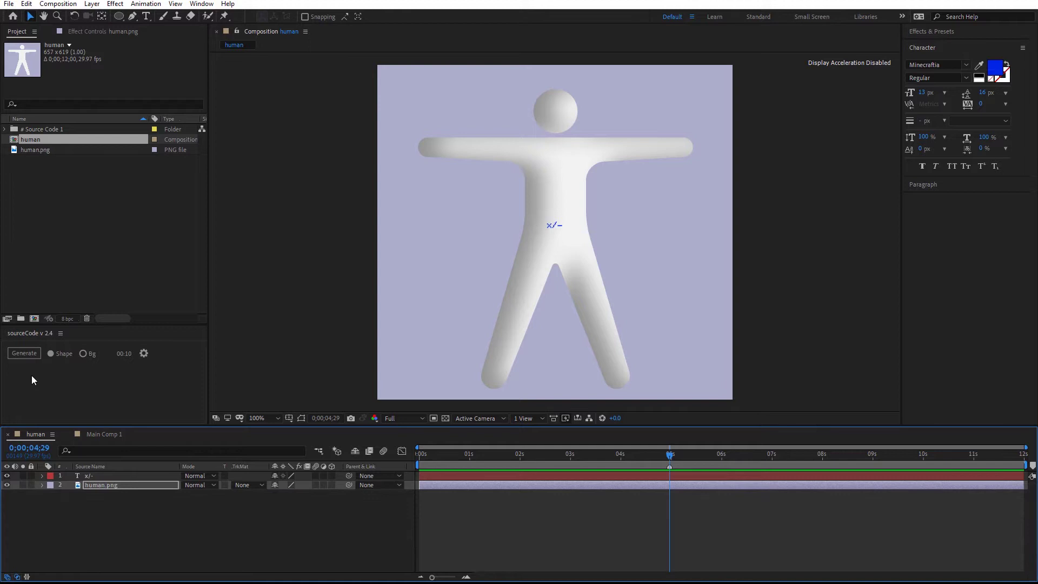
pyautogui.click(27, 350)
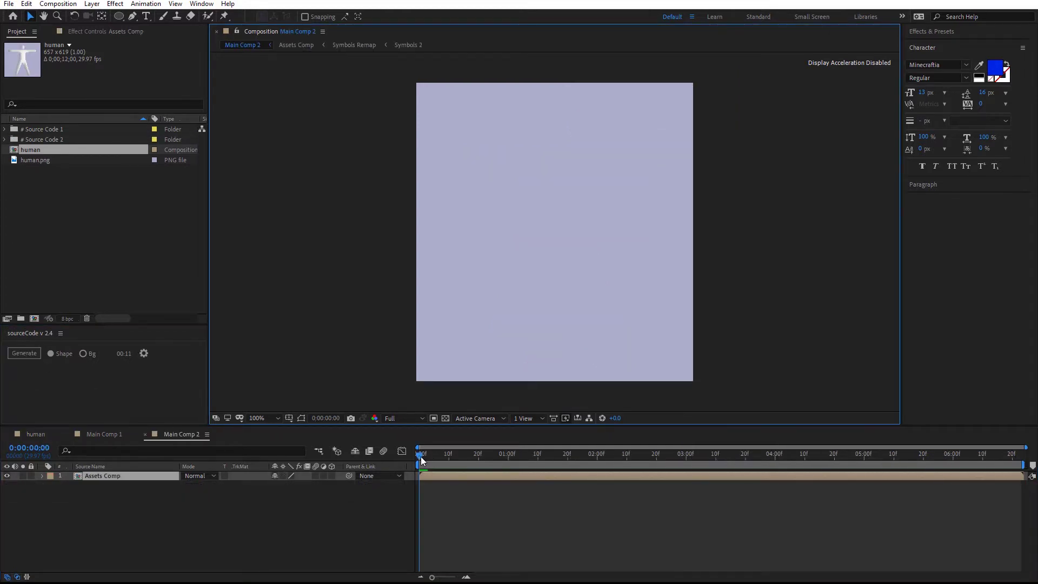
pyautogui.moveTo(421, 458); pyautogui.dragTo(648, 458)
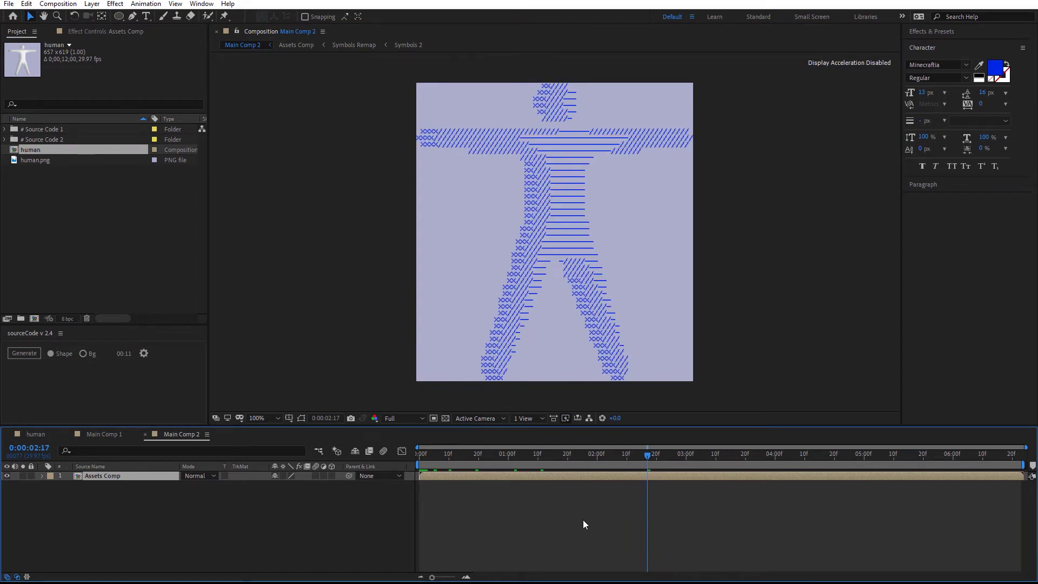
# Step: Expand the Source Code 2 folder and select Main Comp 2 inside it
pyautogui.click(35, 140)
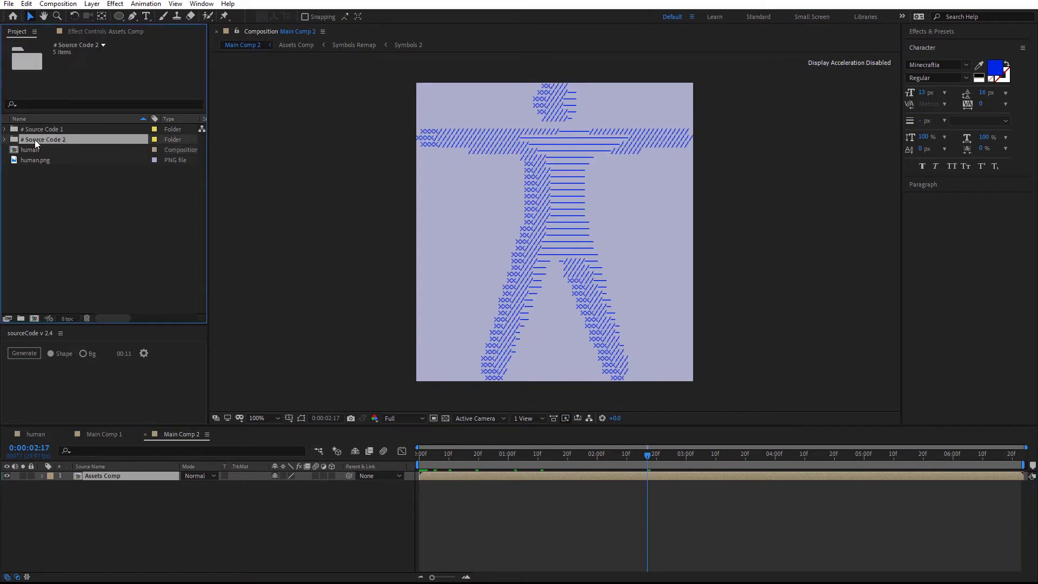
pyautogui.click(4, 141)
pyautogui.click(74, 161)
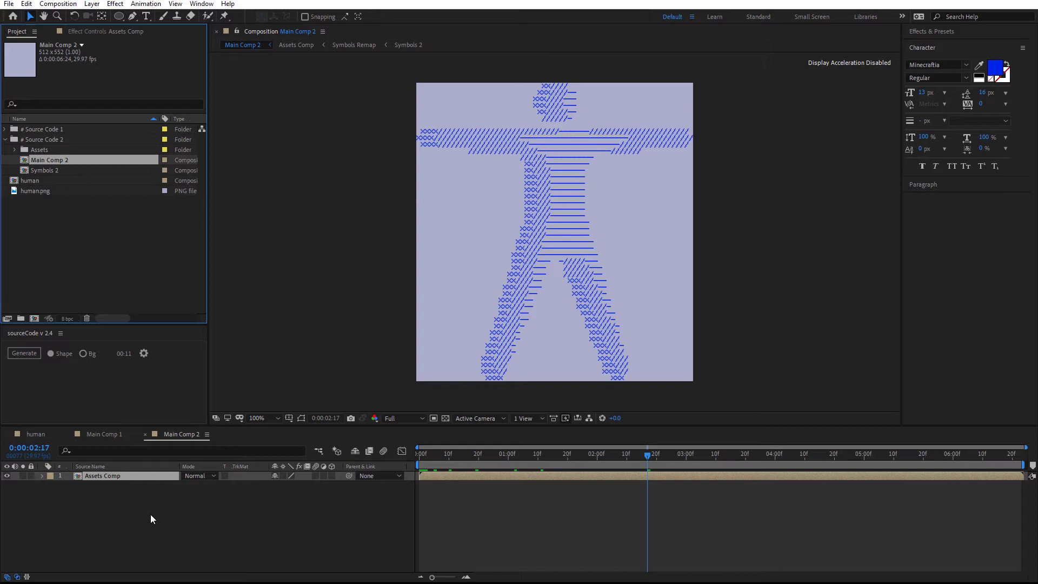
# Step: Open Symbols 2 magnified and scrub through its X, slash and circle symbols
pyautogui.doubleClick(80, 170)
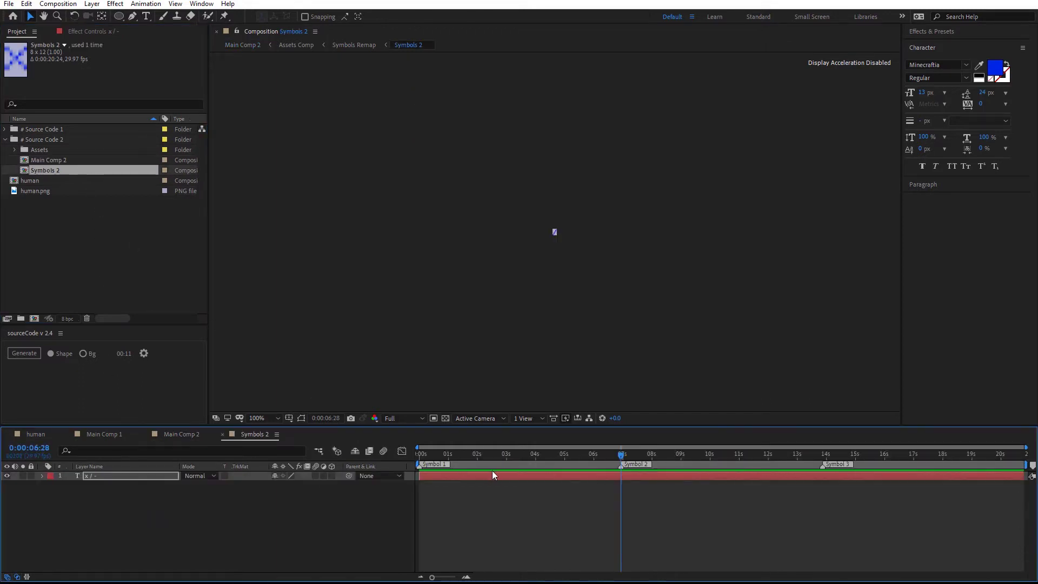
pyautogui.press('.')
pyautogui.press('.')
pyautogui.press('.')
pyautogui.press('.')
pyautogui.press('.')
pyautogui.press('.')
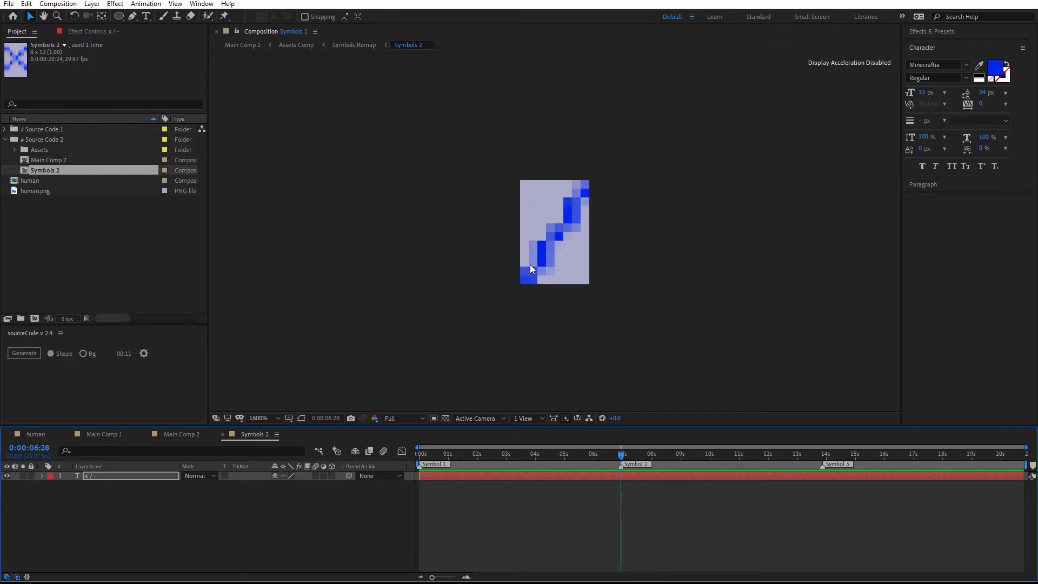
pyautogui.moveTo(514, 453); pyautogui.dragTo(569, 485)
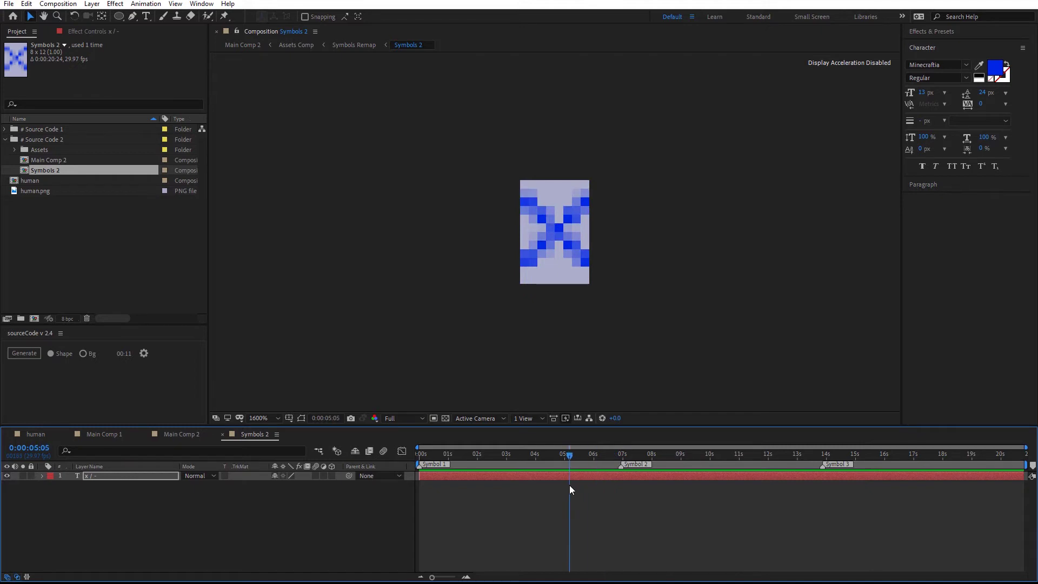
pyautogui.moveTo(572, 444); pyautogui.dragTo(621, 475)
pyautogui.scroll(5, 621, 475)
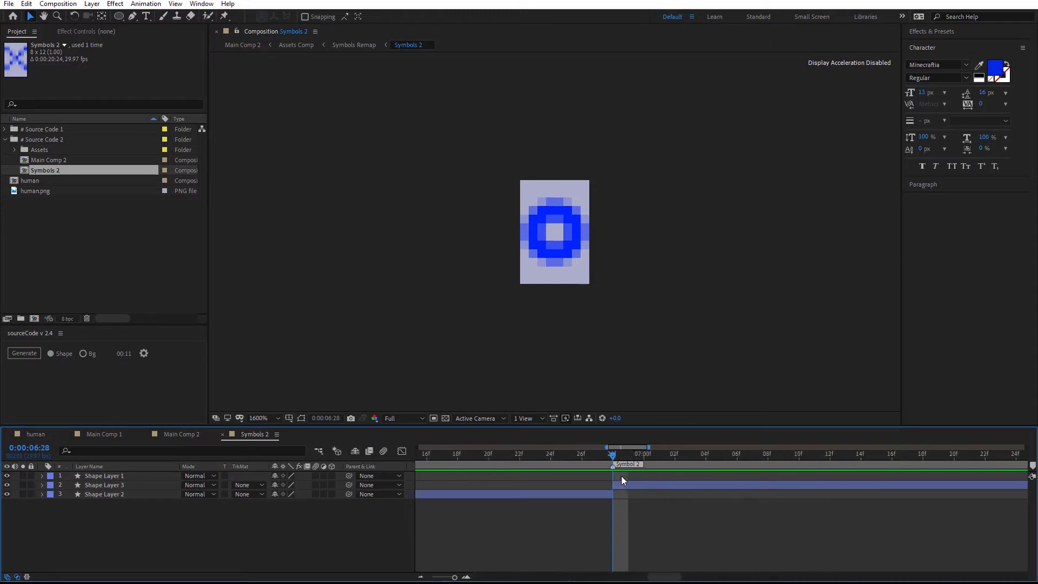
pyautogui.scroll(1, 547, 488)
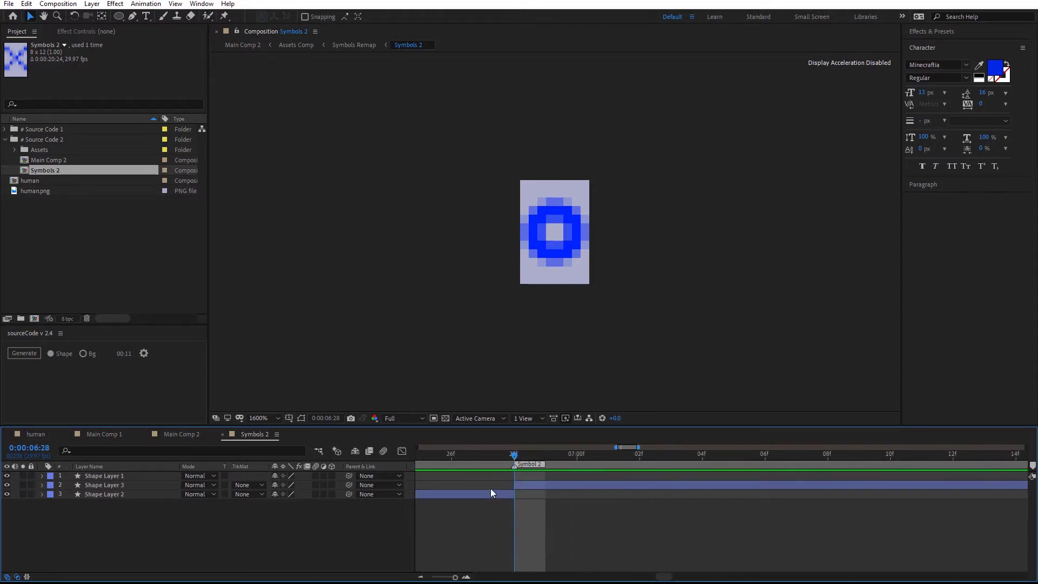
pyautogui.moveTo(511, 456); pyautogui.dragTo(520, 484)
pyautogui.scroll(-5, 519, 485)
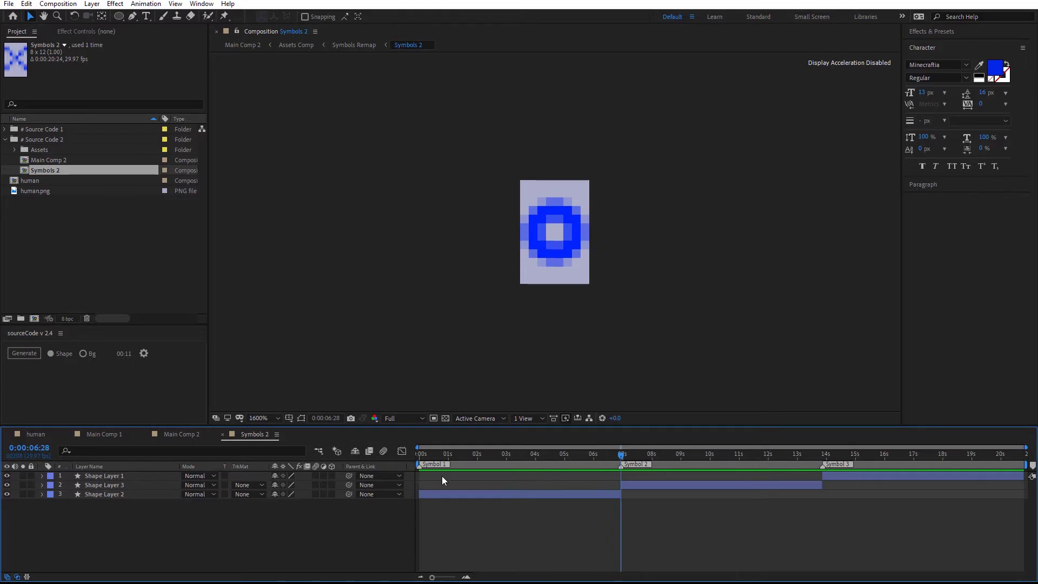
pyautogui.click(178, 434)
# Step: Enable Black & White and Posterize on the portrait, with Posterize Level 3
pyautogui.moveTo(427, 455); pyautogui.dragTo(742, 479)
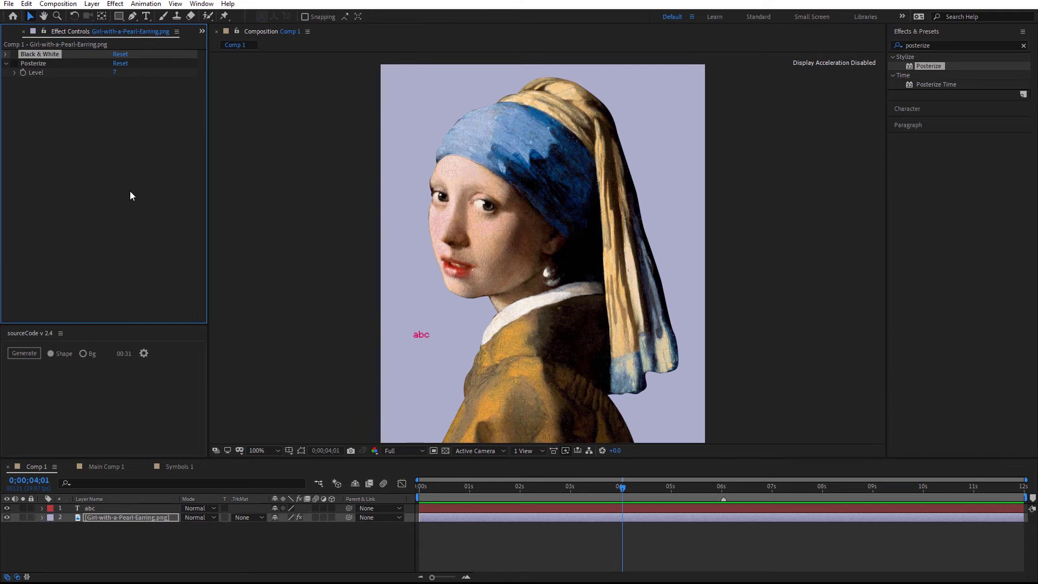
pyautogui.click(15, 54)
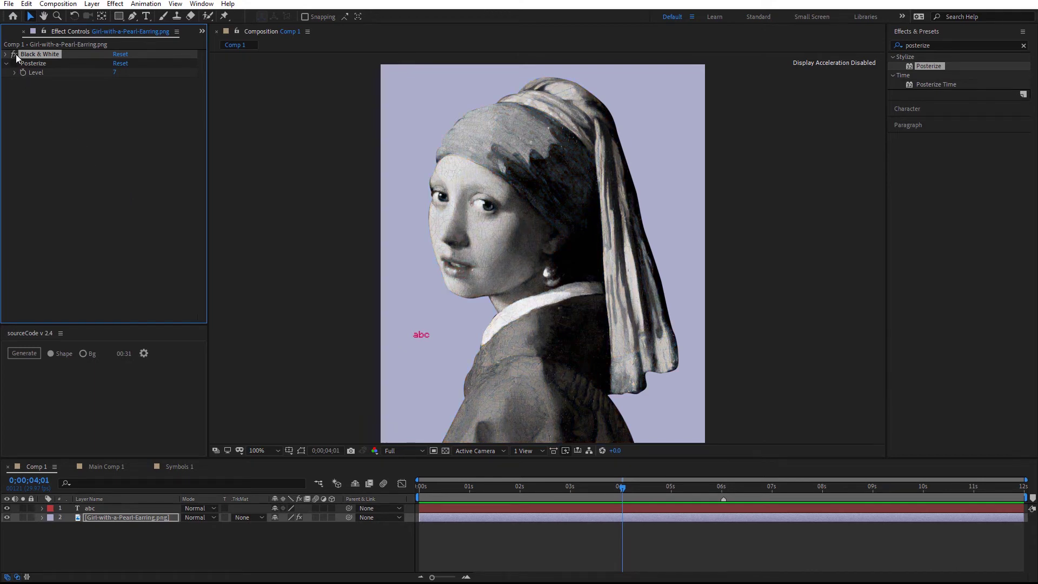
pyautogui.click(15, 64)
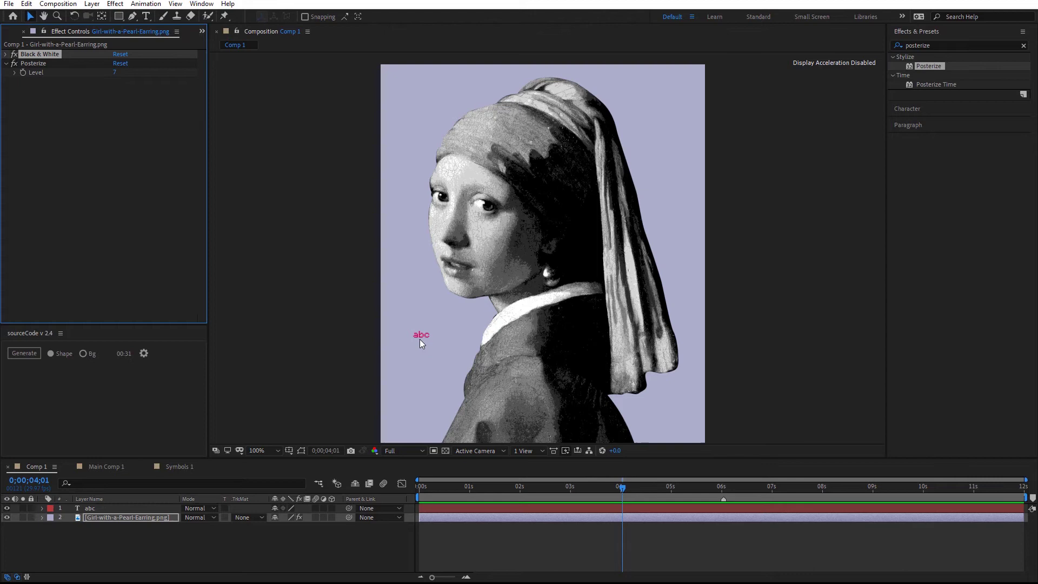
pyautogui.click(114, 74)
pyautogui.write('3')
pyautogui.press('Return')
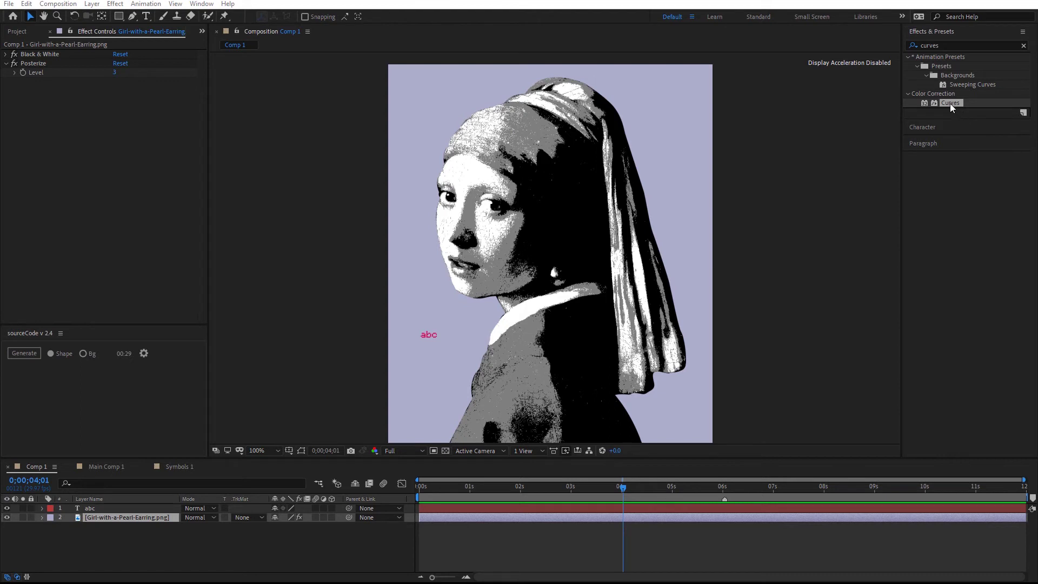
# Step: Apply Curves to the portrait and pull its top-right point left to brighten highlights
pyautogui.moveTo(950, 102); pyautogui.dragTo(155, 54)
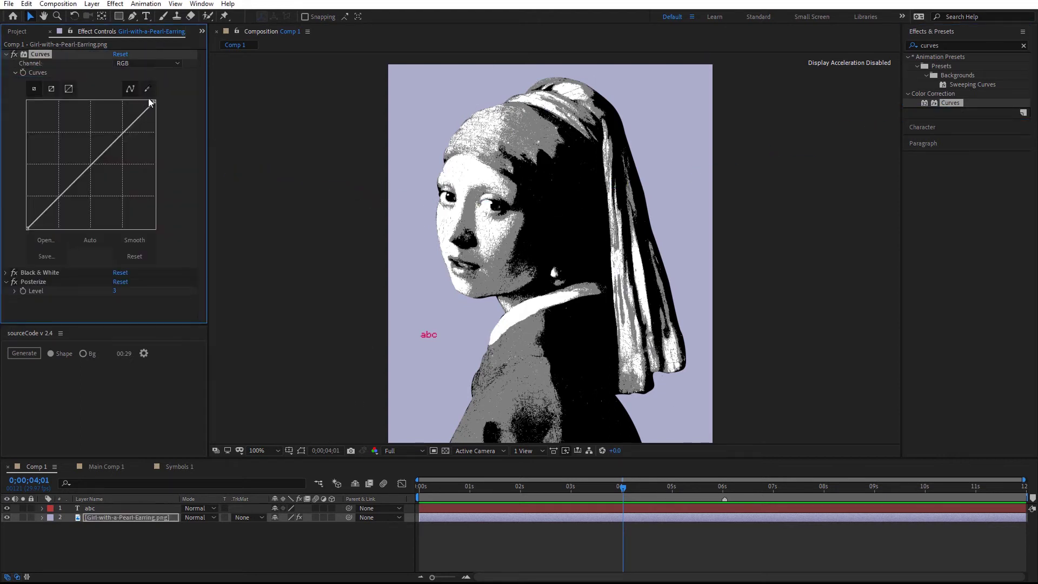
pyautogui.moveTo(155, 100); pyautogui.dragTo(101, 101)
pyautogui.moveTo(133, 101)
pyautogui.mouseDown()
pyautogui.moveTo(105, 102)
pyautogui.moveTo(130, 101)
pyautogui.mouseUp()
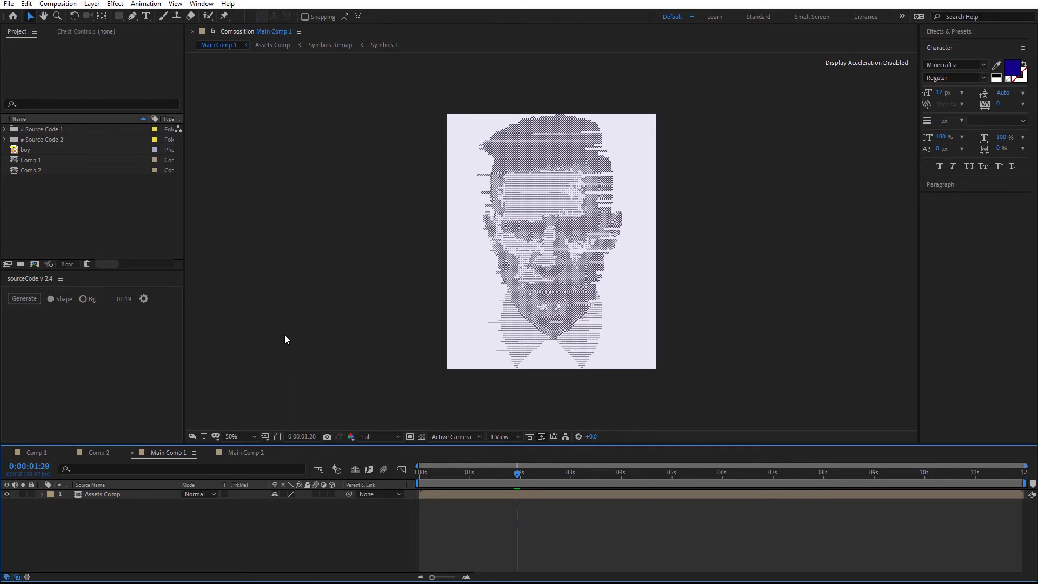
# Step: Set the viewer magnification to 100% and switch to Main Comp 2
pyautogui.click(248, 438)
pyautogui.click(253, 359)
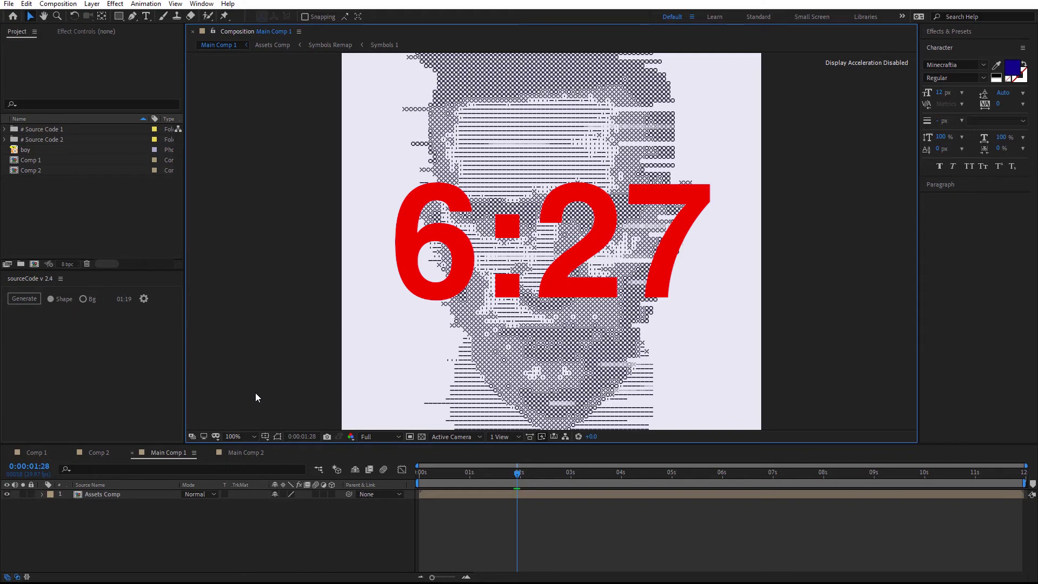
pyautogui.click(245, 453)
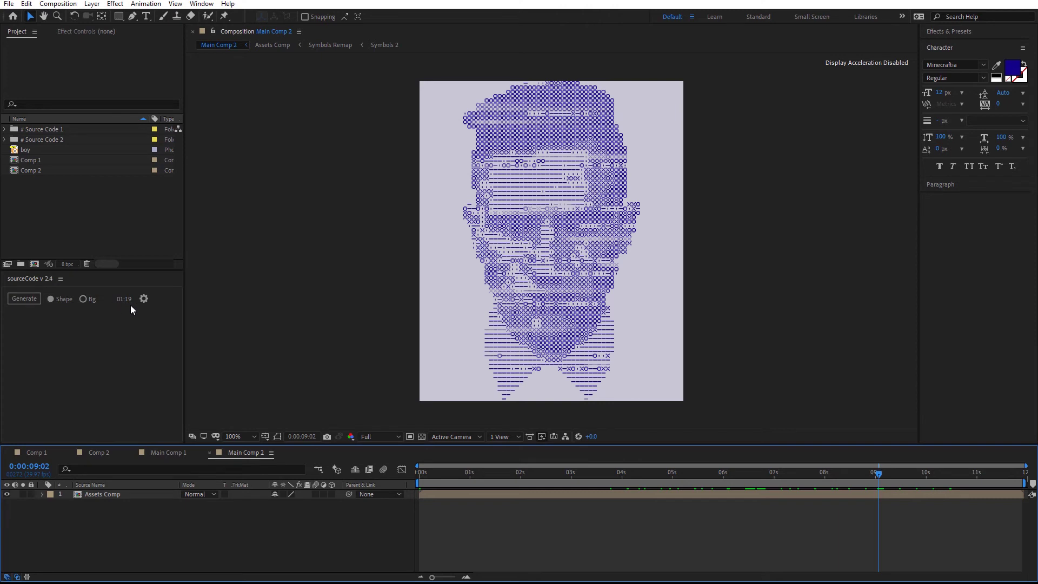
pyautogui.moveTo(127, 301)
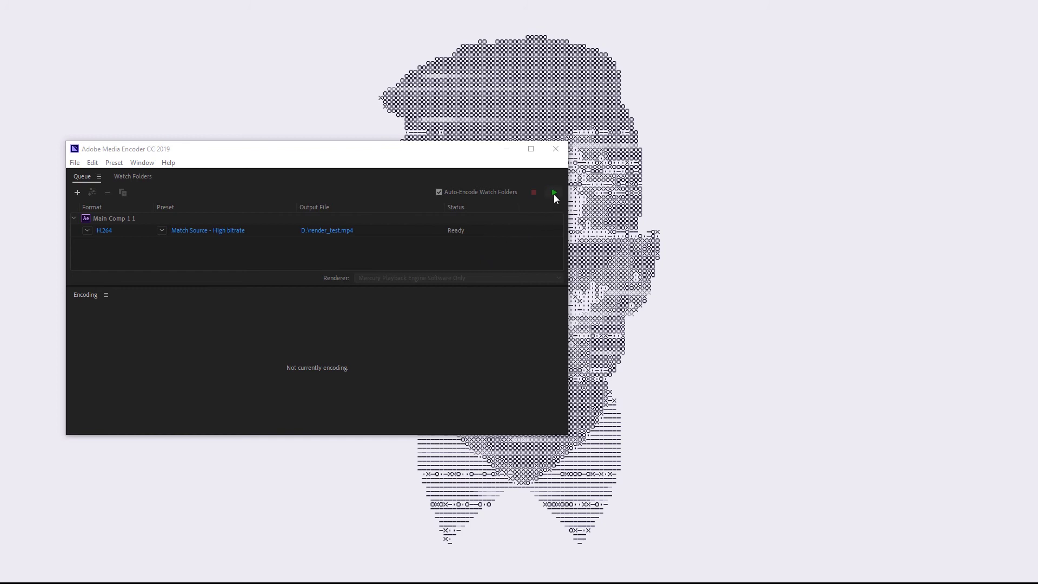
# Step: Start the Media Encoder queue to render Main Comp 1 1 to render_test.mp4
pyautogui.click(554, 193)
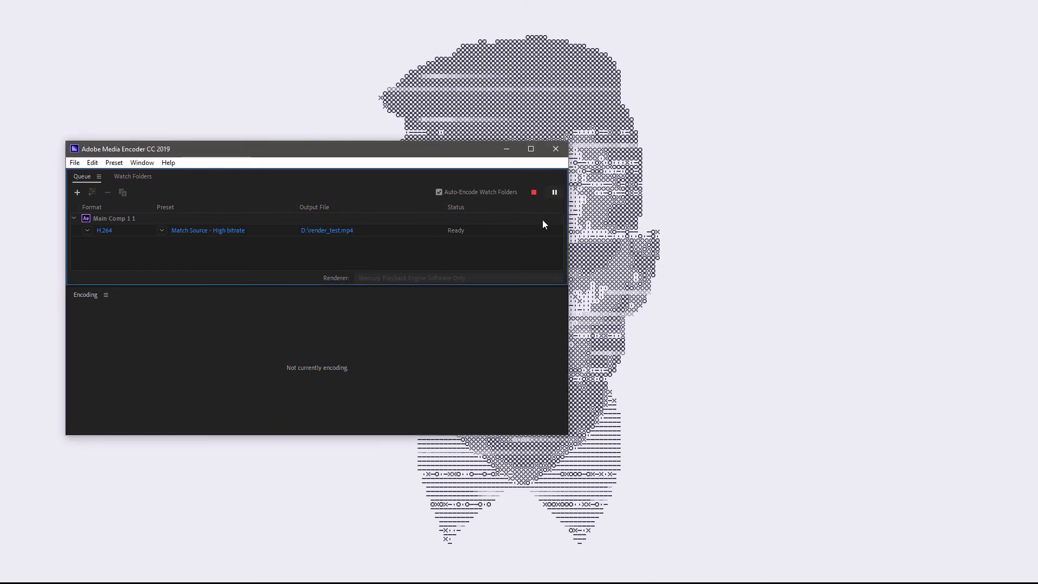